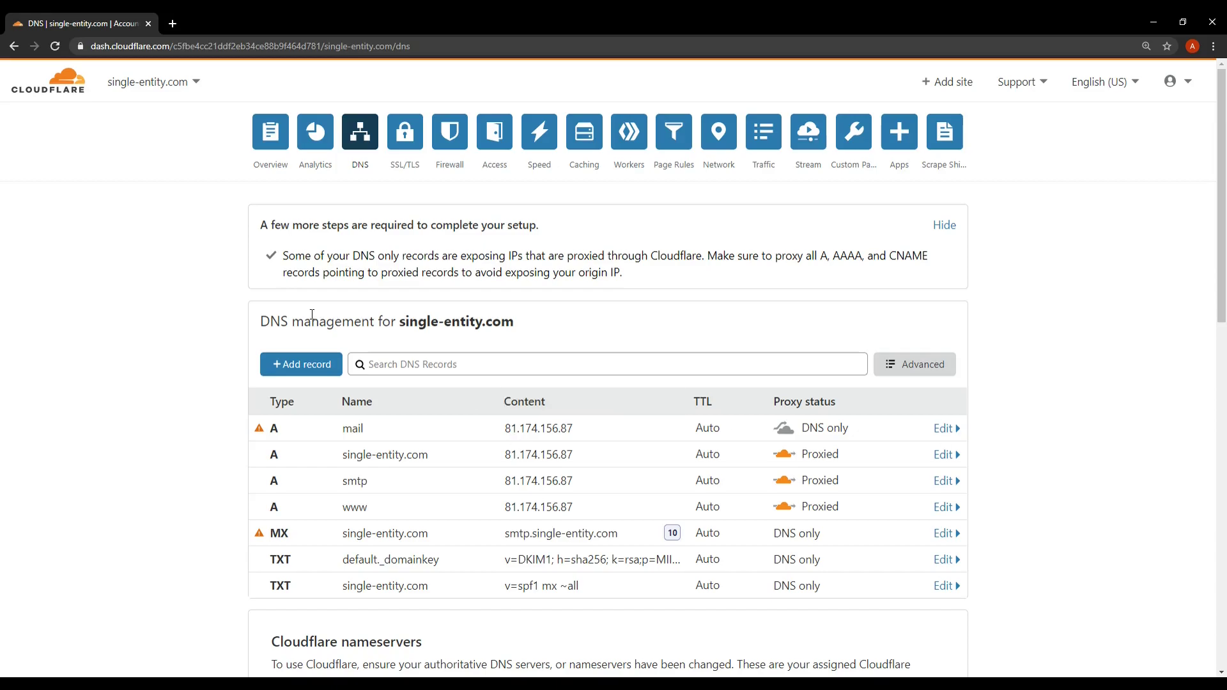
Start a new DNS record for single-entity.com with the record type set to TXT
click(302, 364)
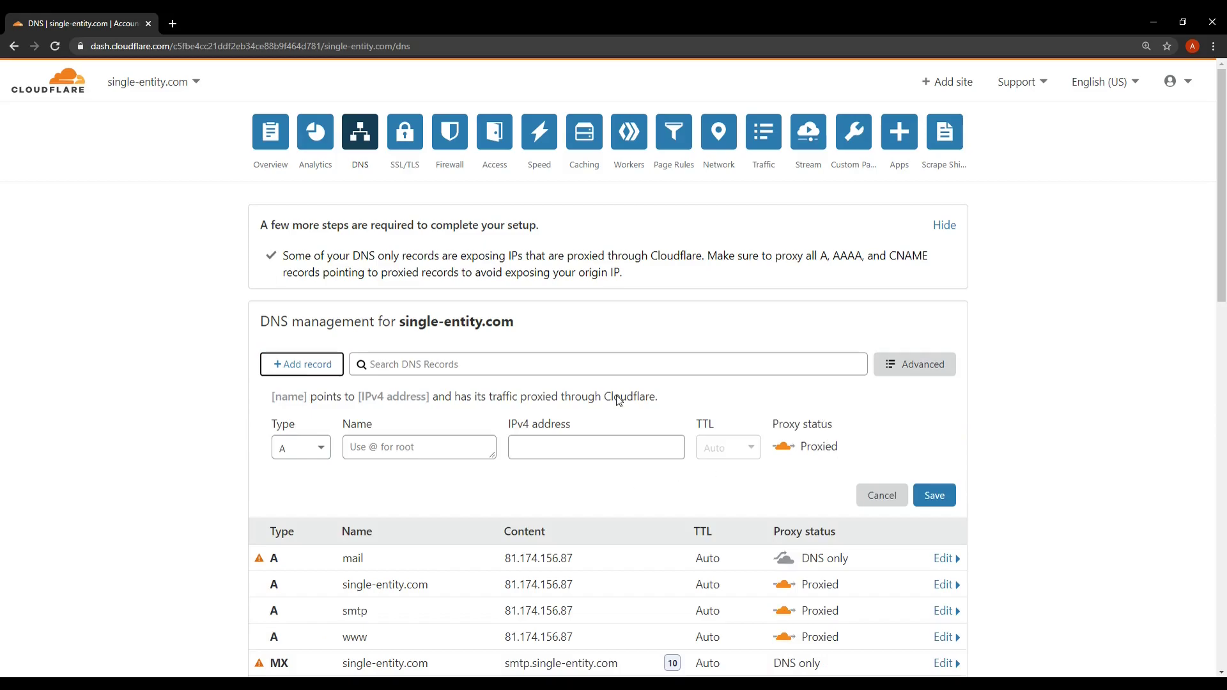
click(321, 453)
scroll(306, 530, down, 5)
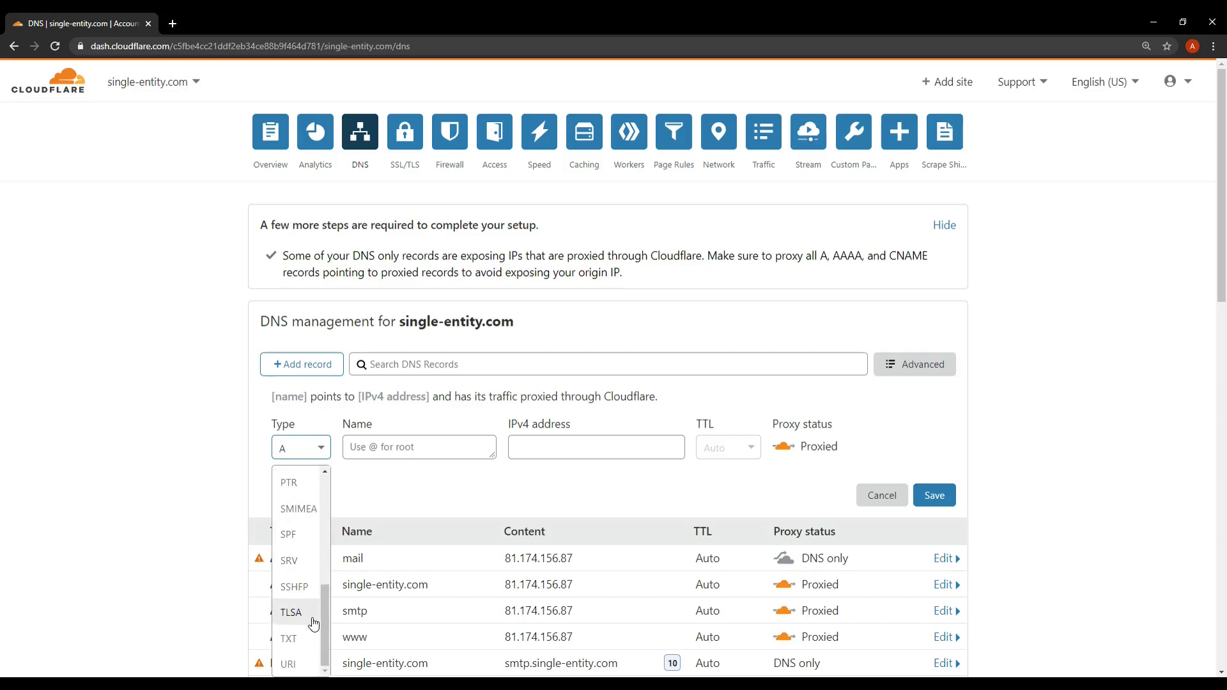
click(297, 641)
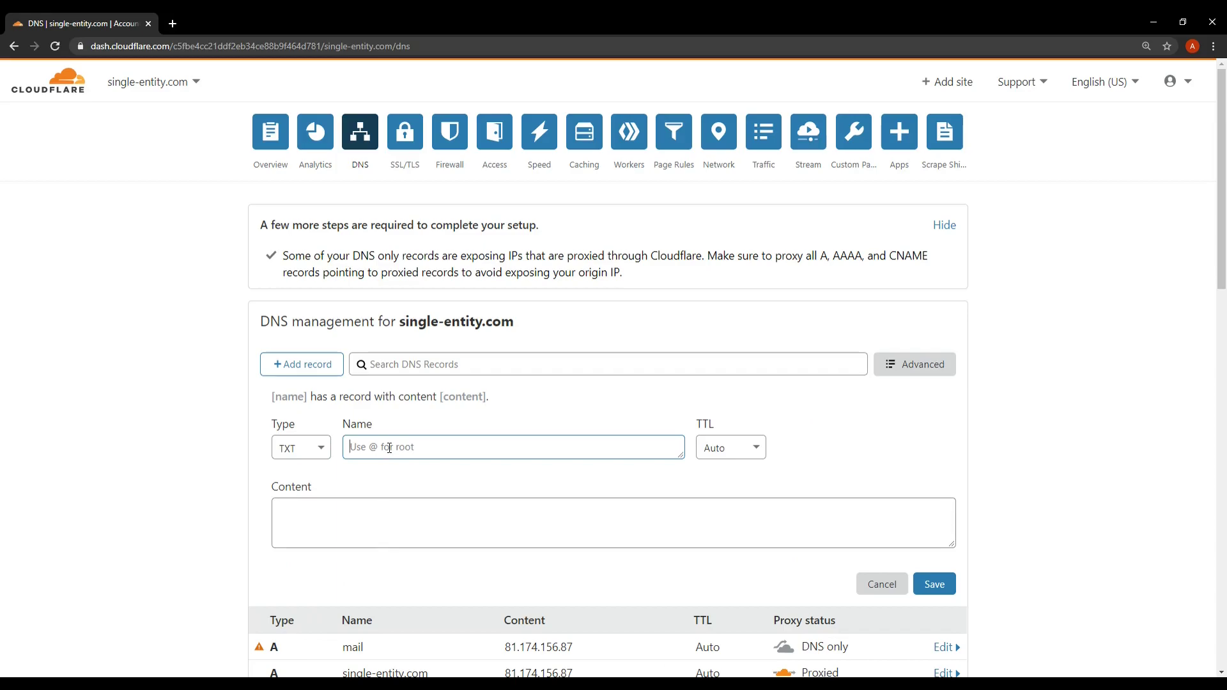
Enter _DMARC.single-entity.com as the new TXT record's name and check it
text(_DMARC)
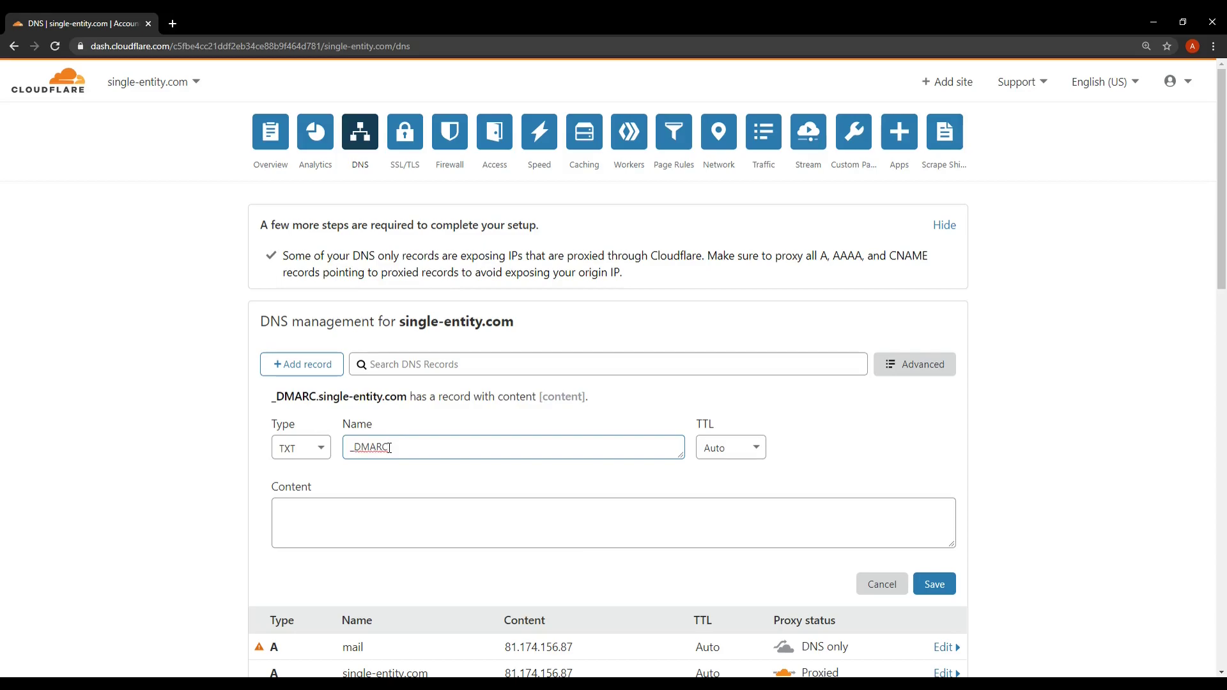
text(.)
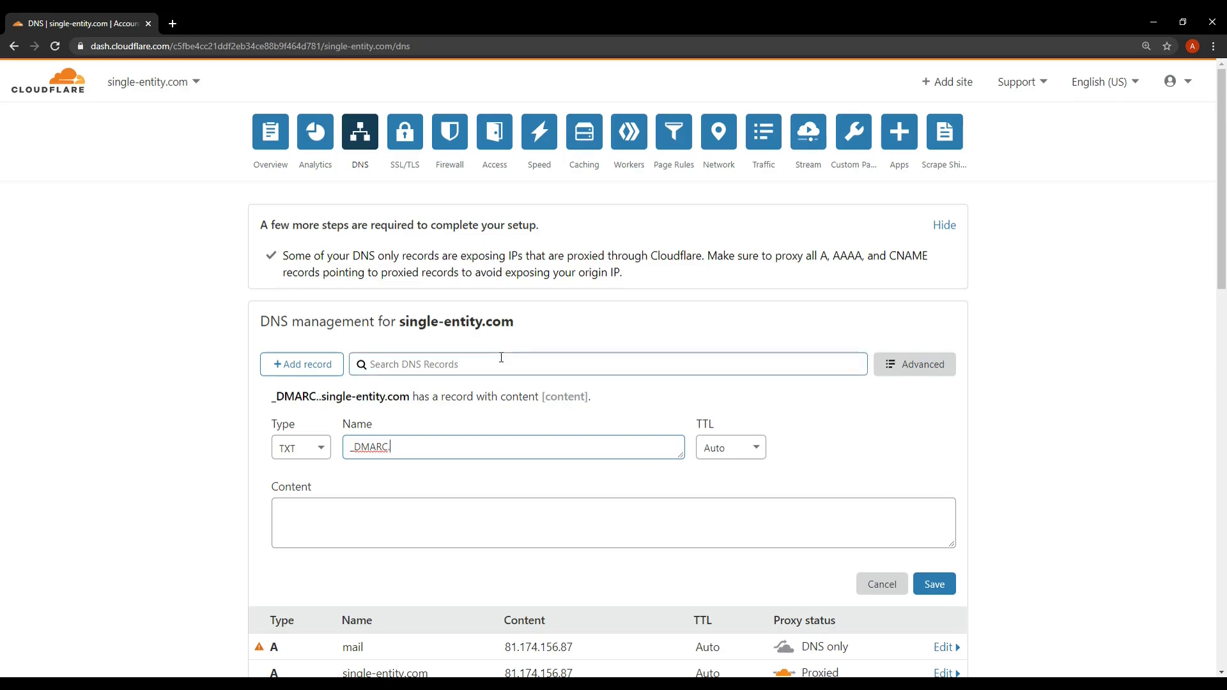
text(single)
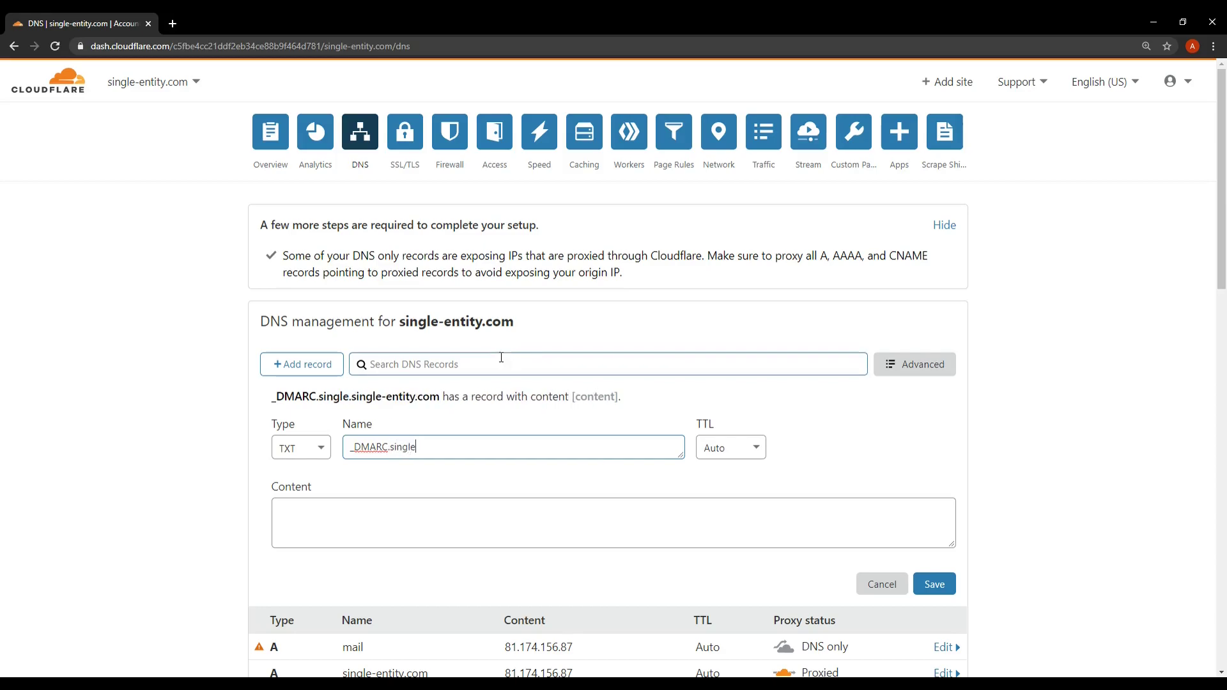
text(-entity.com)
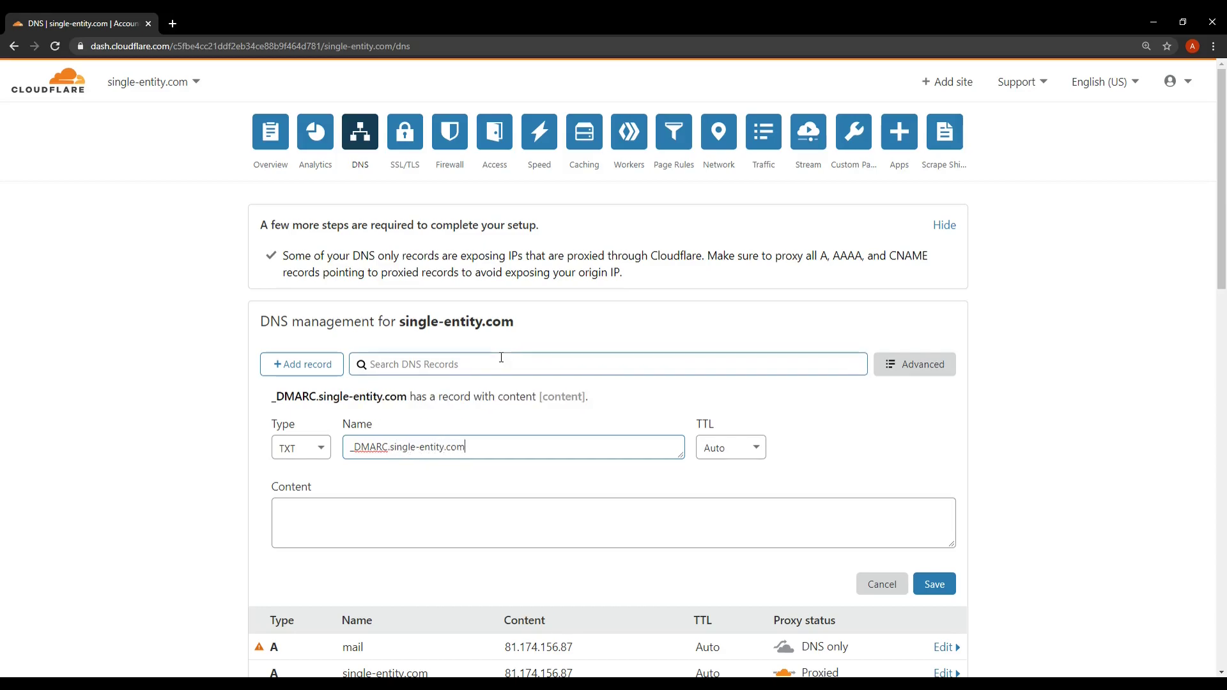
drag(478, 447, 388, 446)
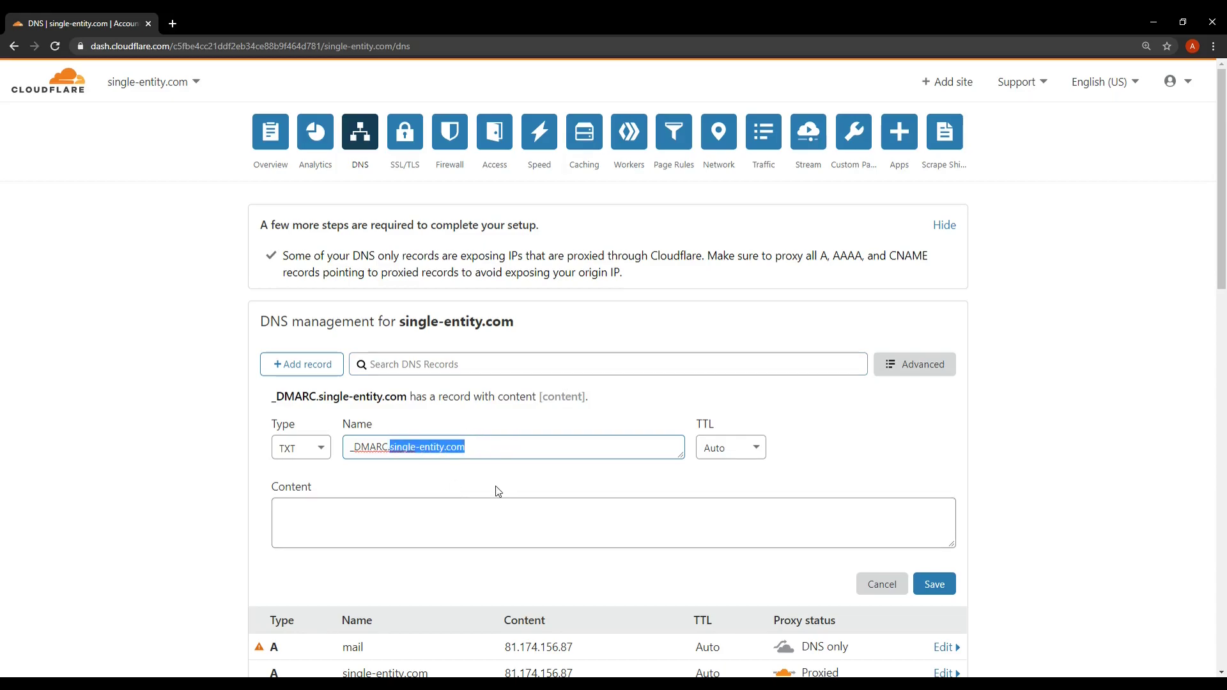
click(482, 446)
drag(474, 448, 336, 451)
click(499, 476)
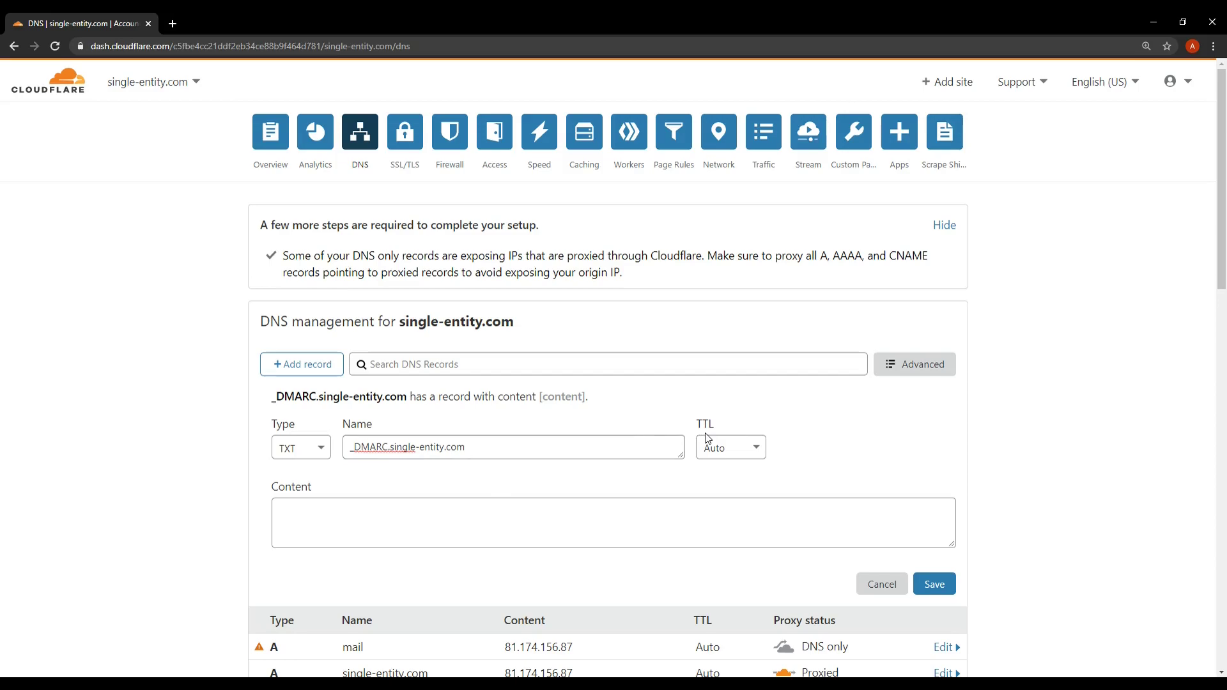
Fill the content with v=DMARC1; p=none, rua and ruf mailto report addresses, and fo=1;
click(396, 503)
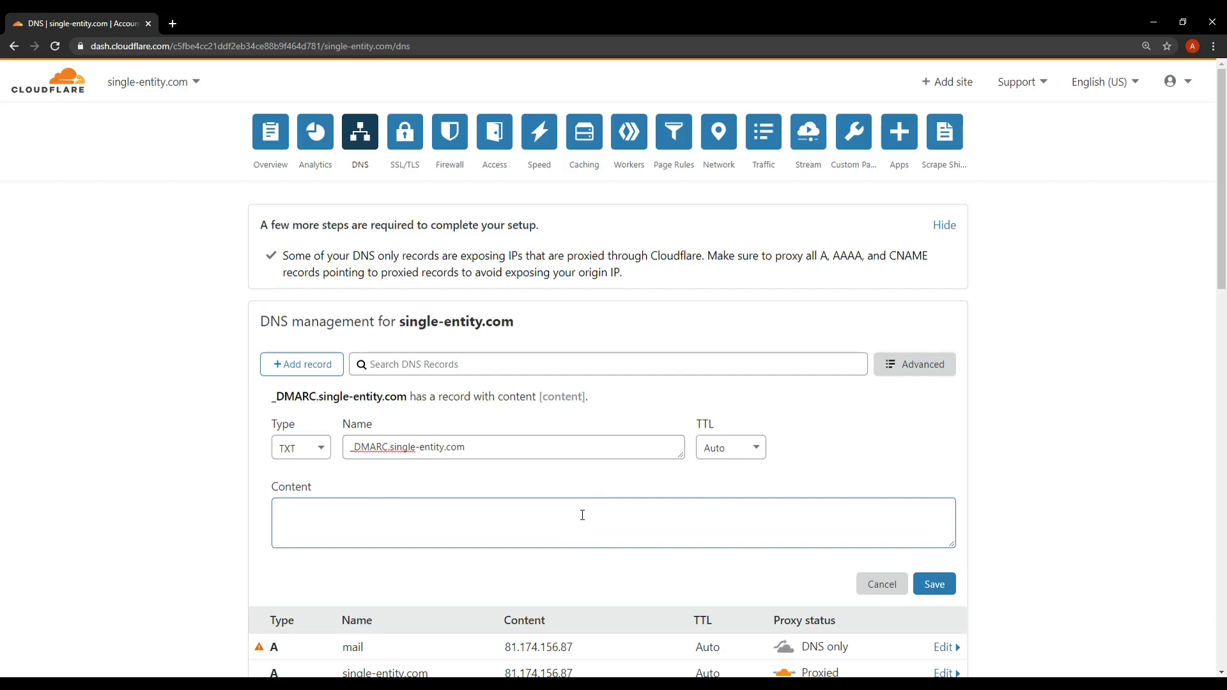
text(v=DMARC1;)
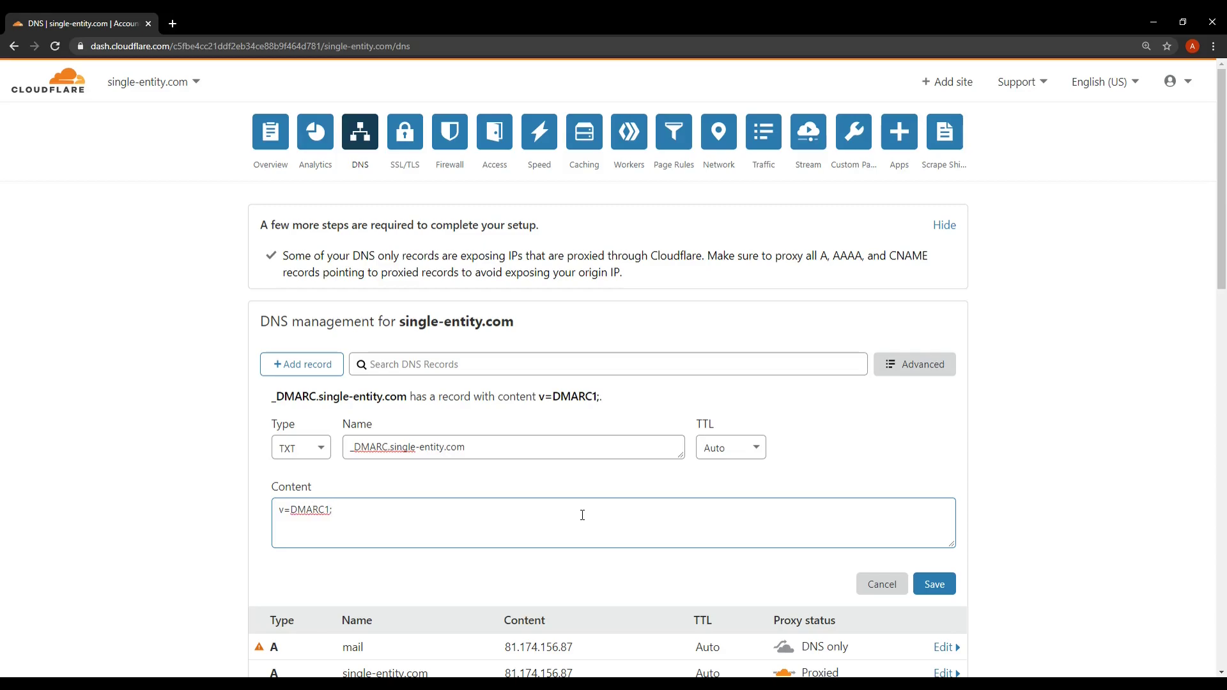
text(p=none; rua=mailt)
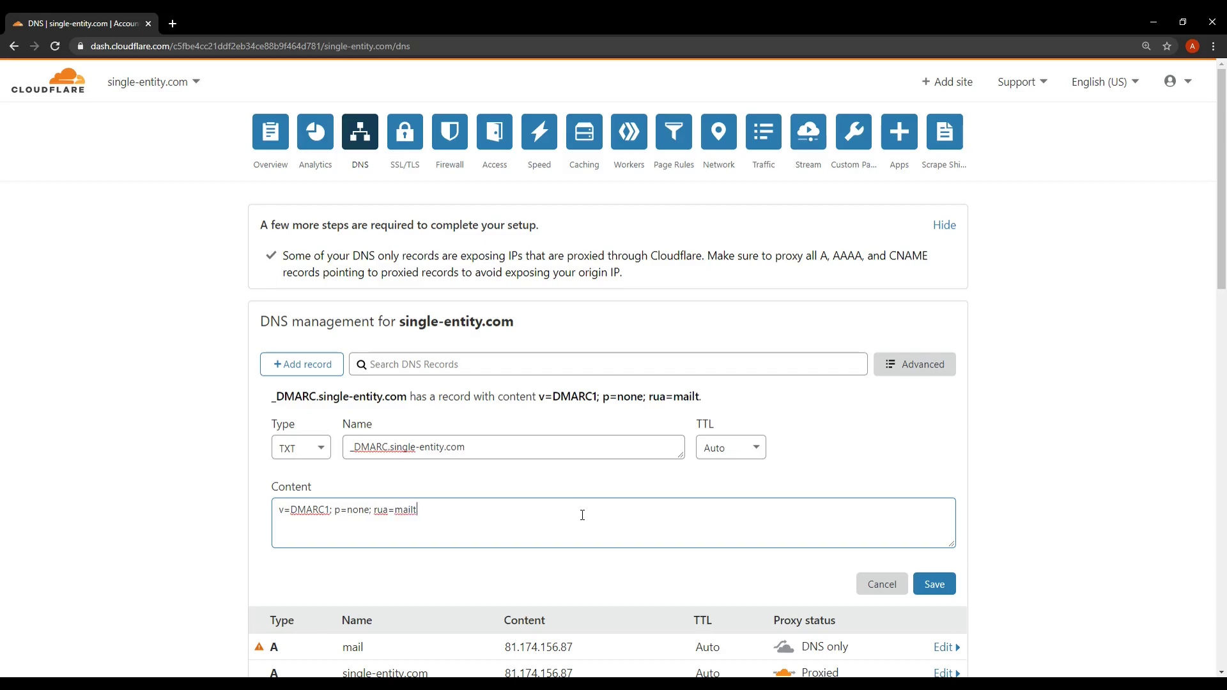
text(o:)
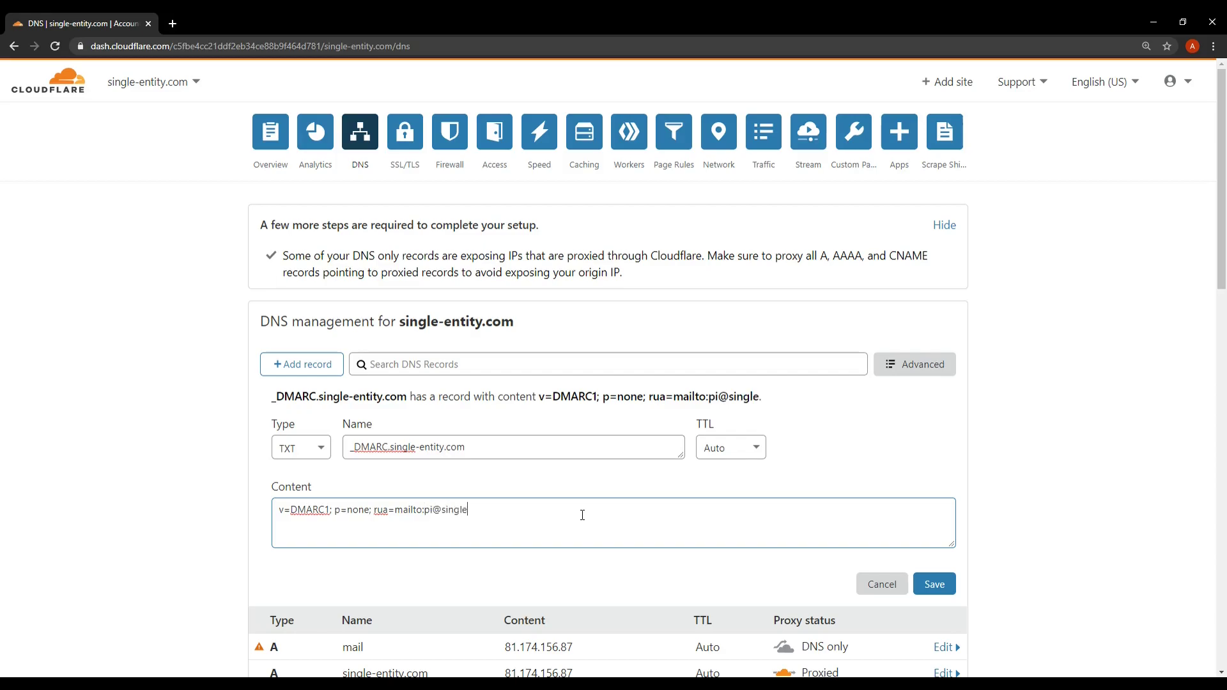
text(ruf)
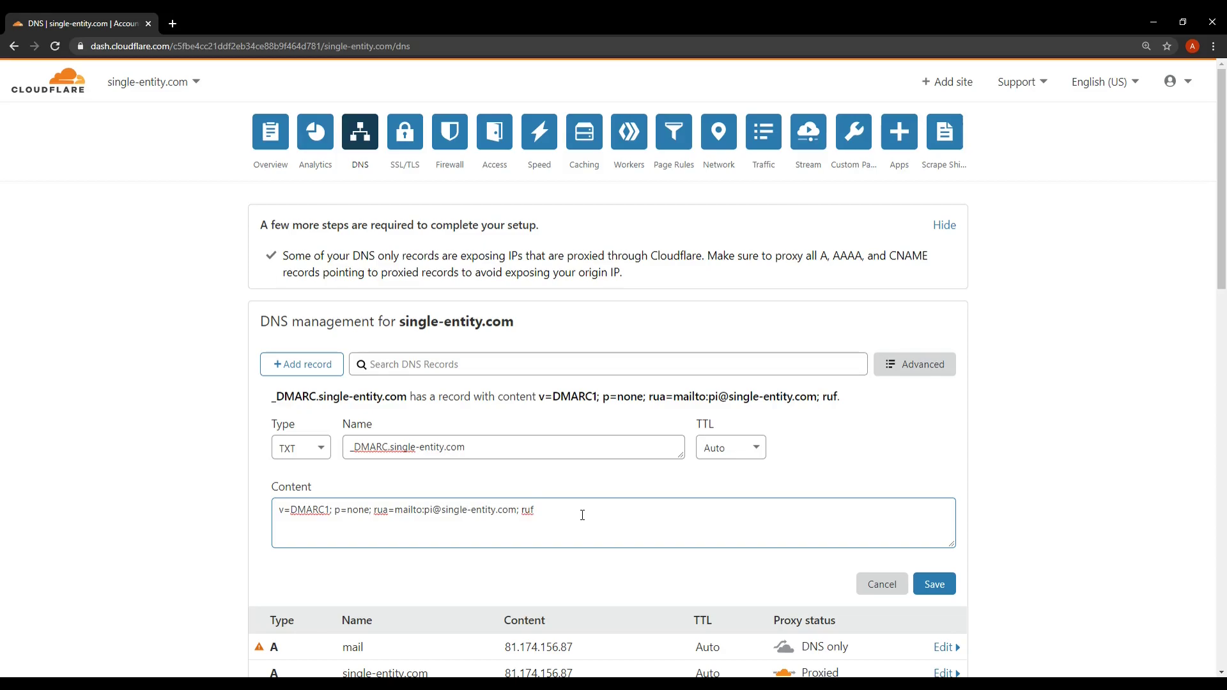
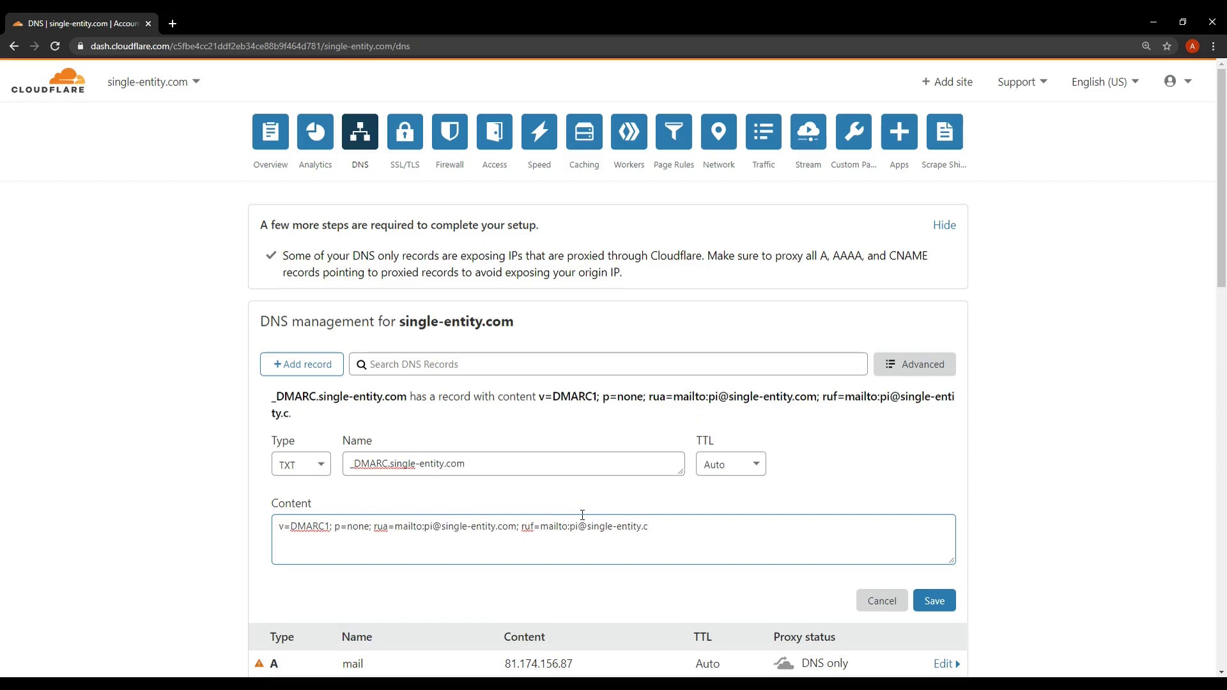
text(f)
text(om; fo=1;)
Review the finished record content, including the domain in the rua address
drag(702, 529, 285, 527)
click(483, 527)
drag(518, 527, 441, 527)
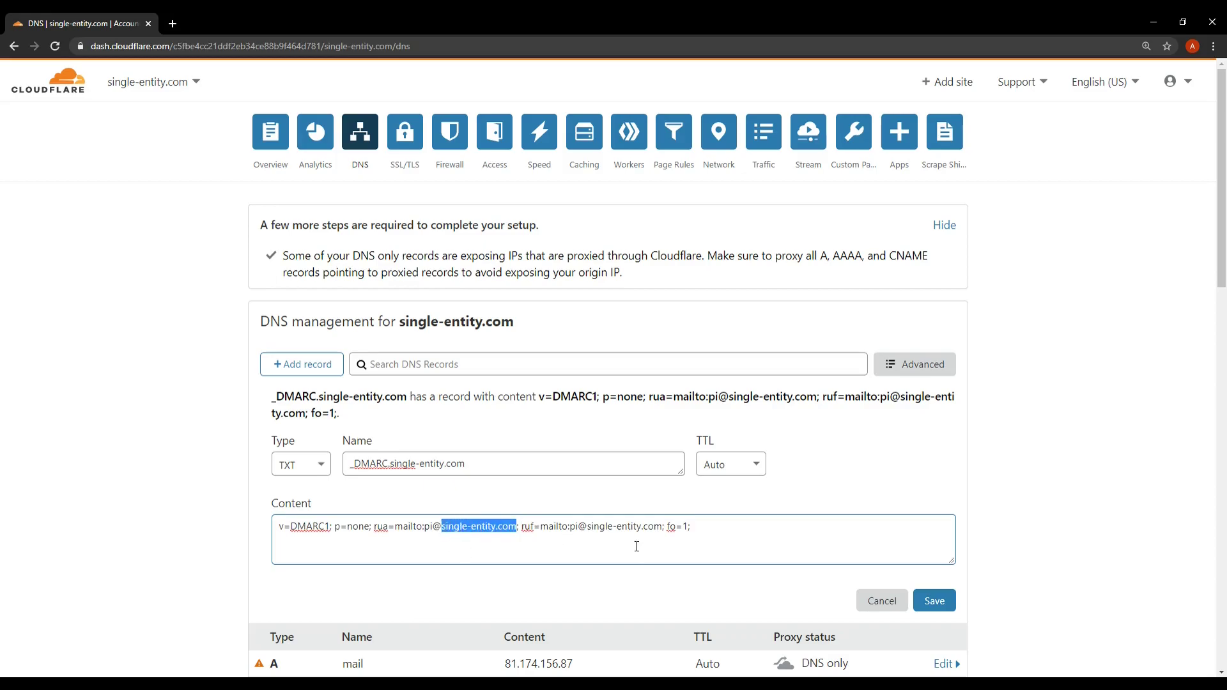
click(701, 533)
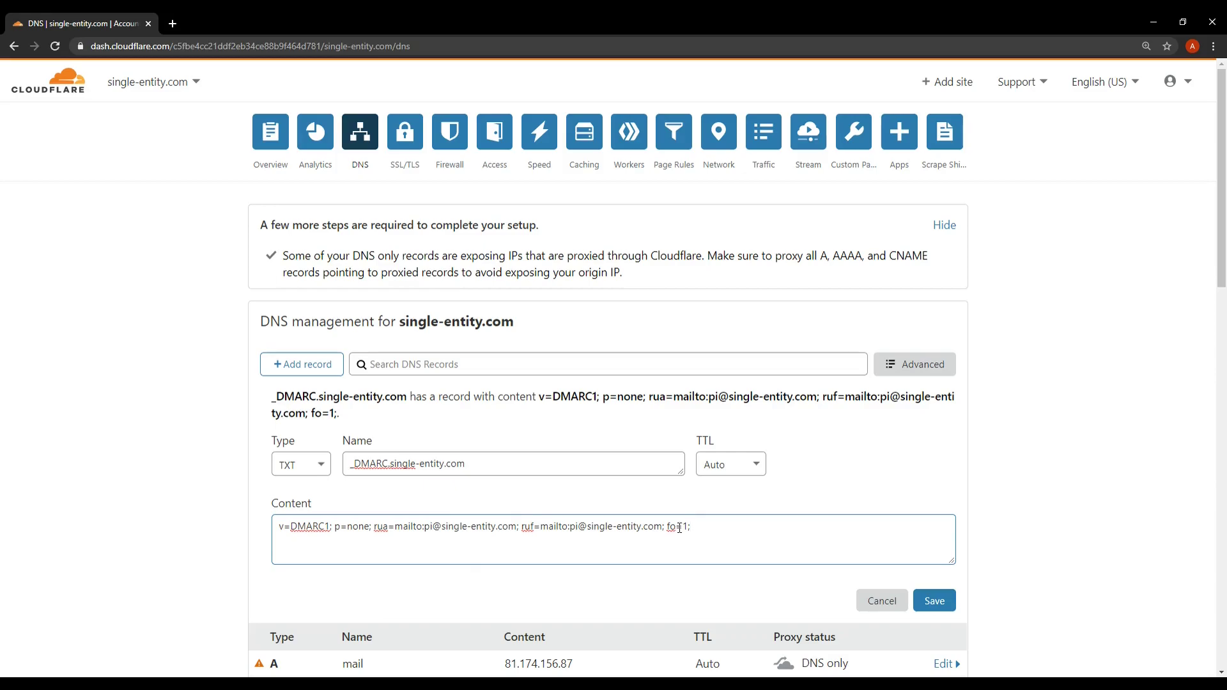
Save the _dmarc TXT record into the DNS records list
click(936, 601)
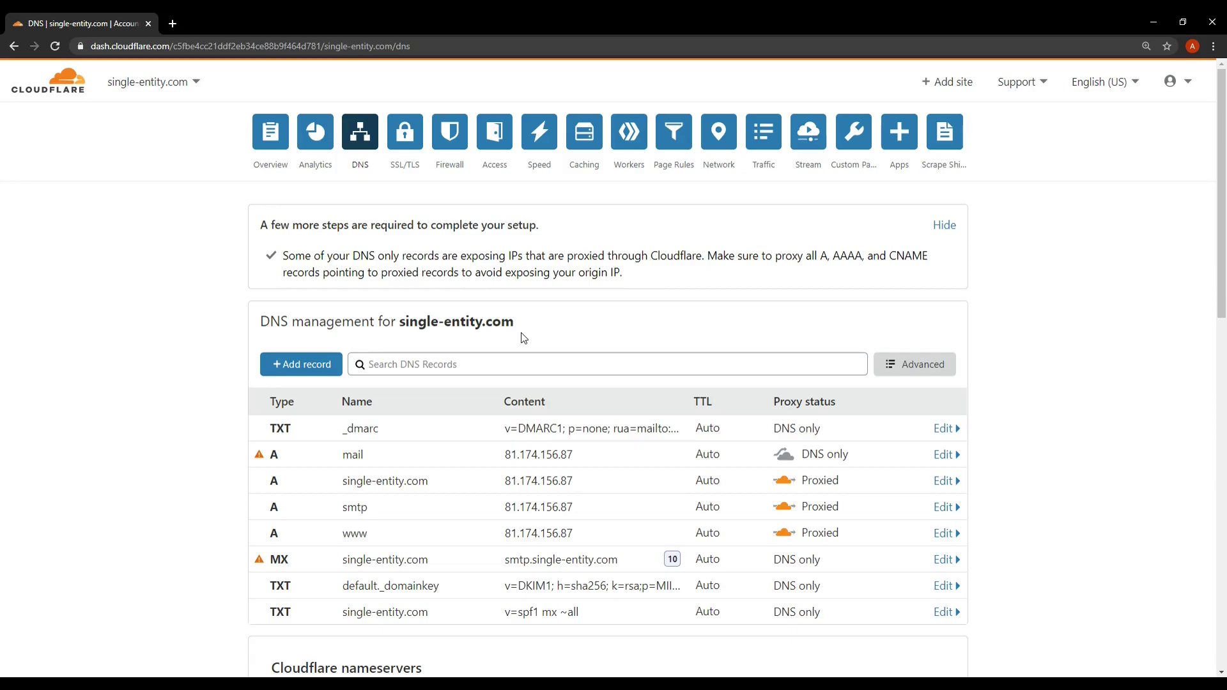
click(588, 364)
Check the Lost Cat draft's mail-tester recipient, subject and body, then send it
drag(1226, 131, 676, 146)
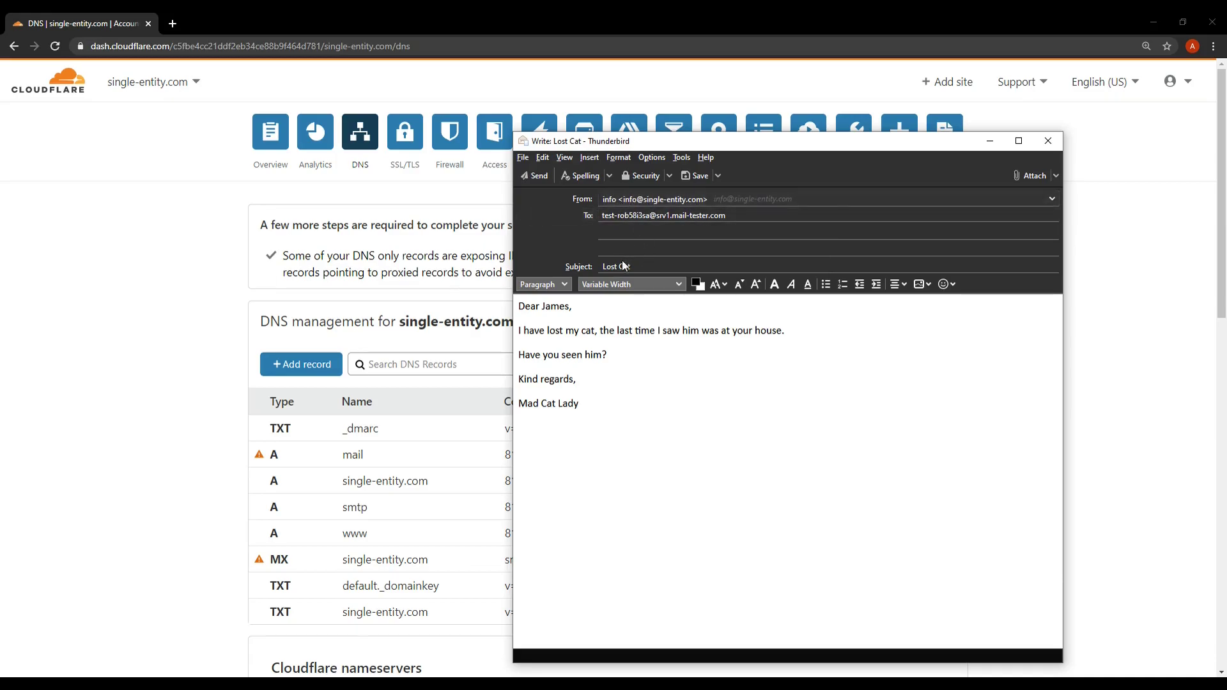
click(607, 217)
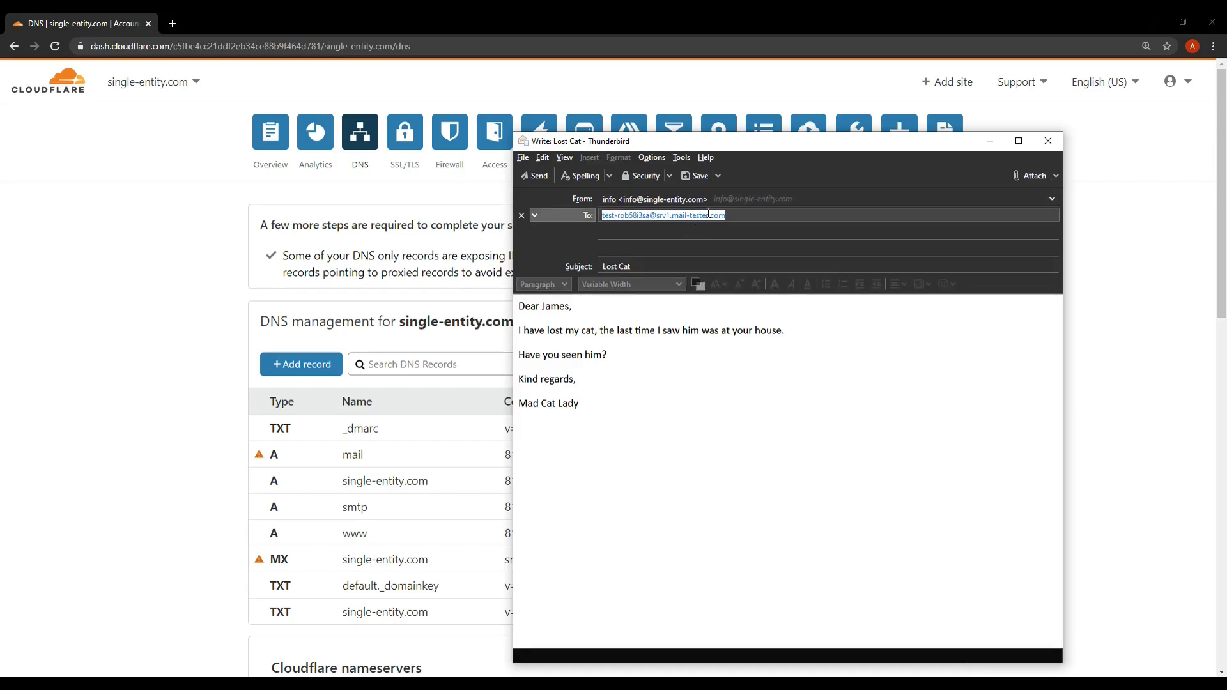
click(708, 215)
drag(734, 217, 596, 216)
triple_click(617, 268)
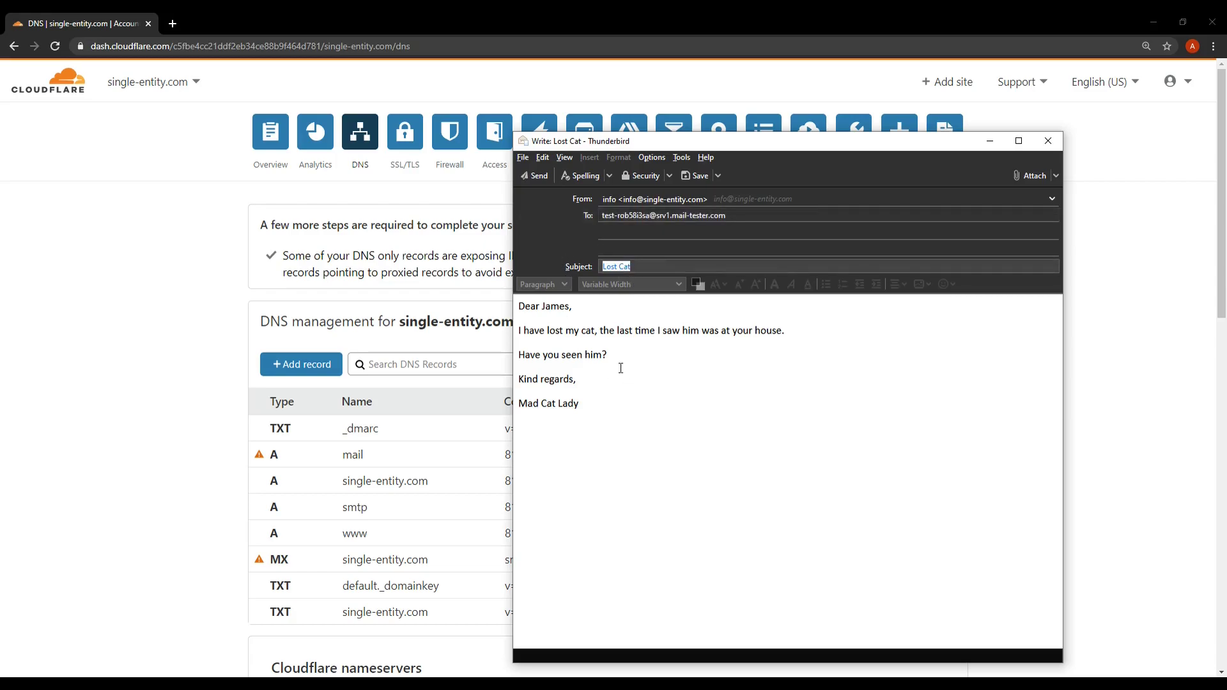
drag(613, 405, 502, 305)
click(575, 340)
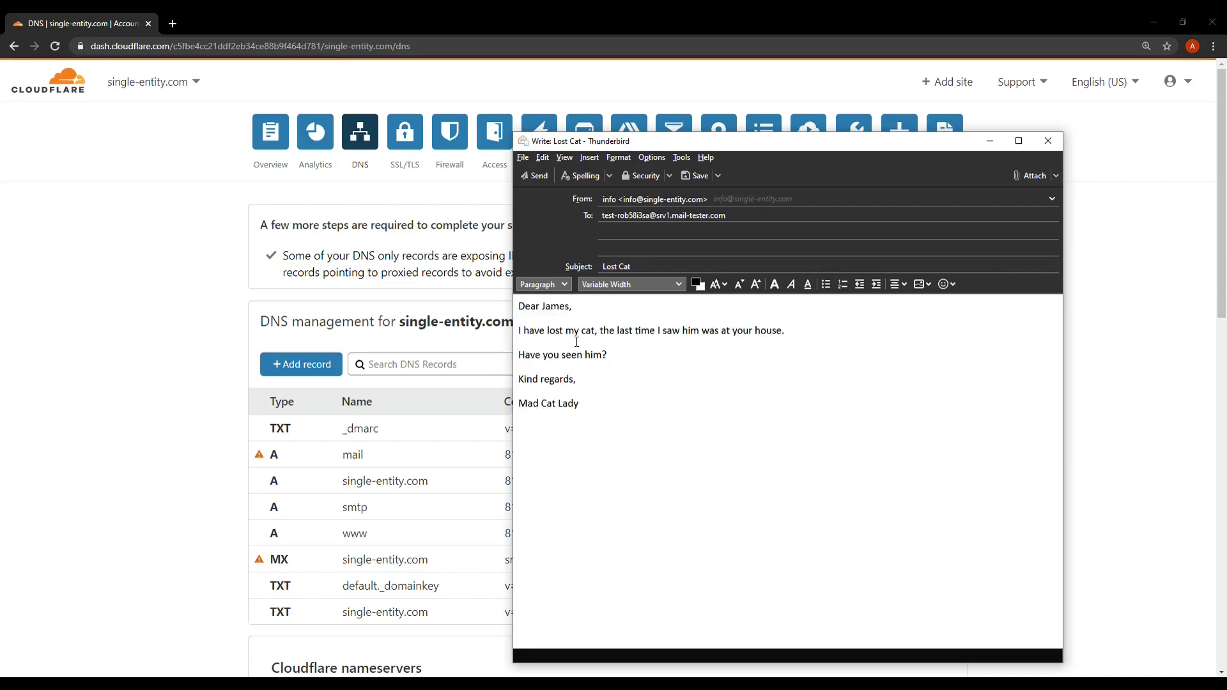
click(536, 177)
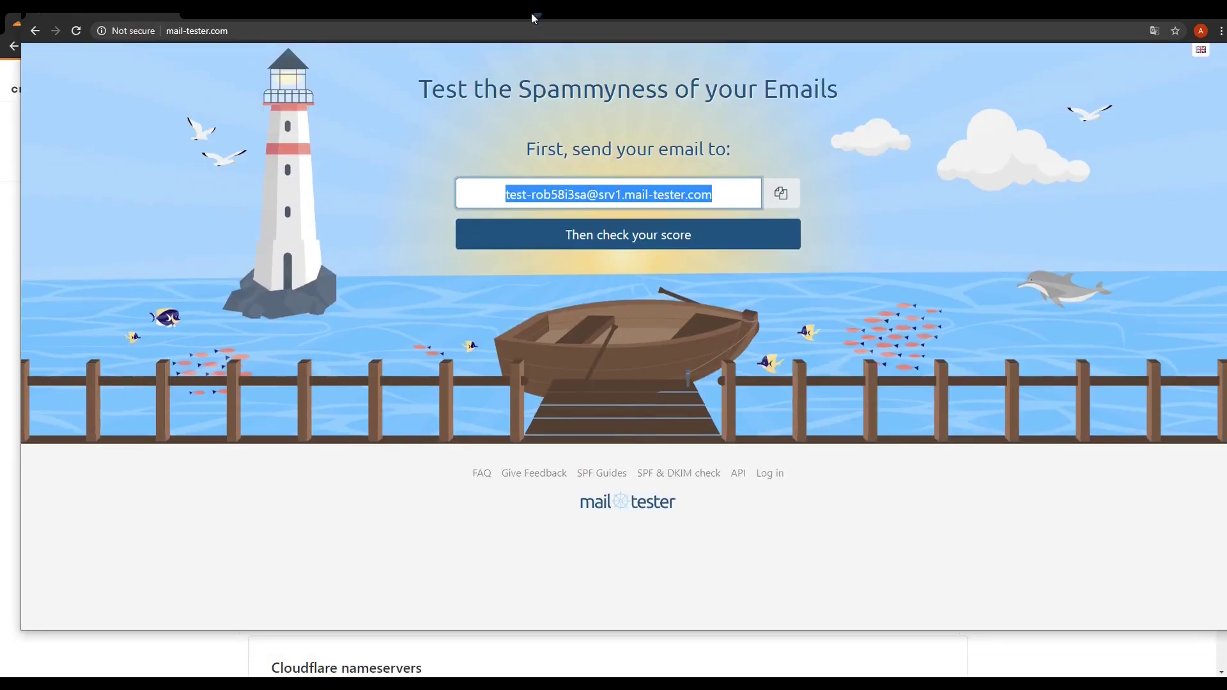
Load the mail-tester results page showing a 10/10 score for the Lost Cat email
double_click(531, 13)
click(617, 256)
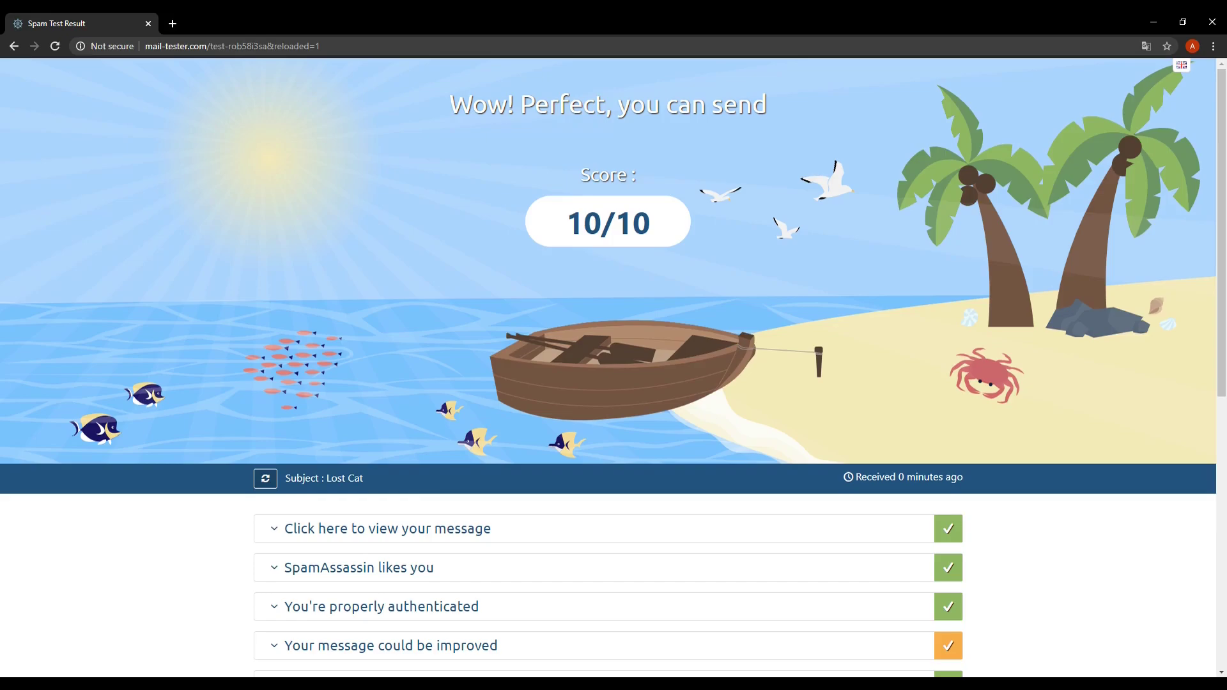
scroll(880, 578, down, 2)
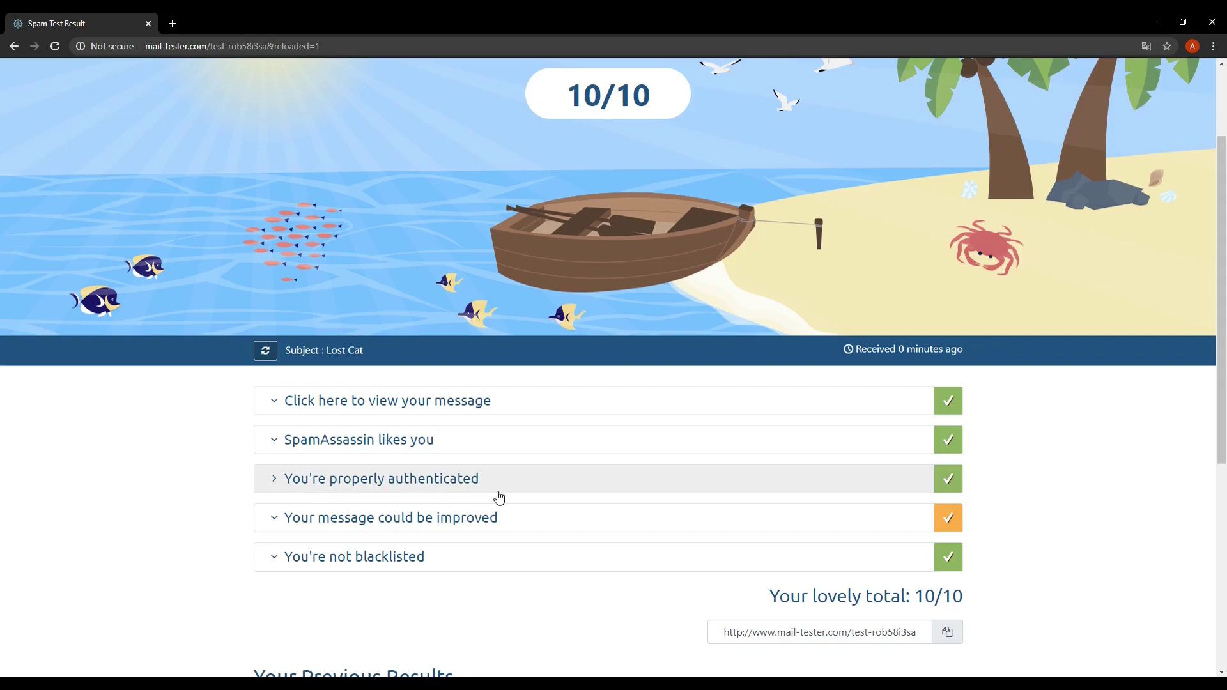
click(273, 486)
scroll(273, 487, down, 2)
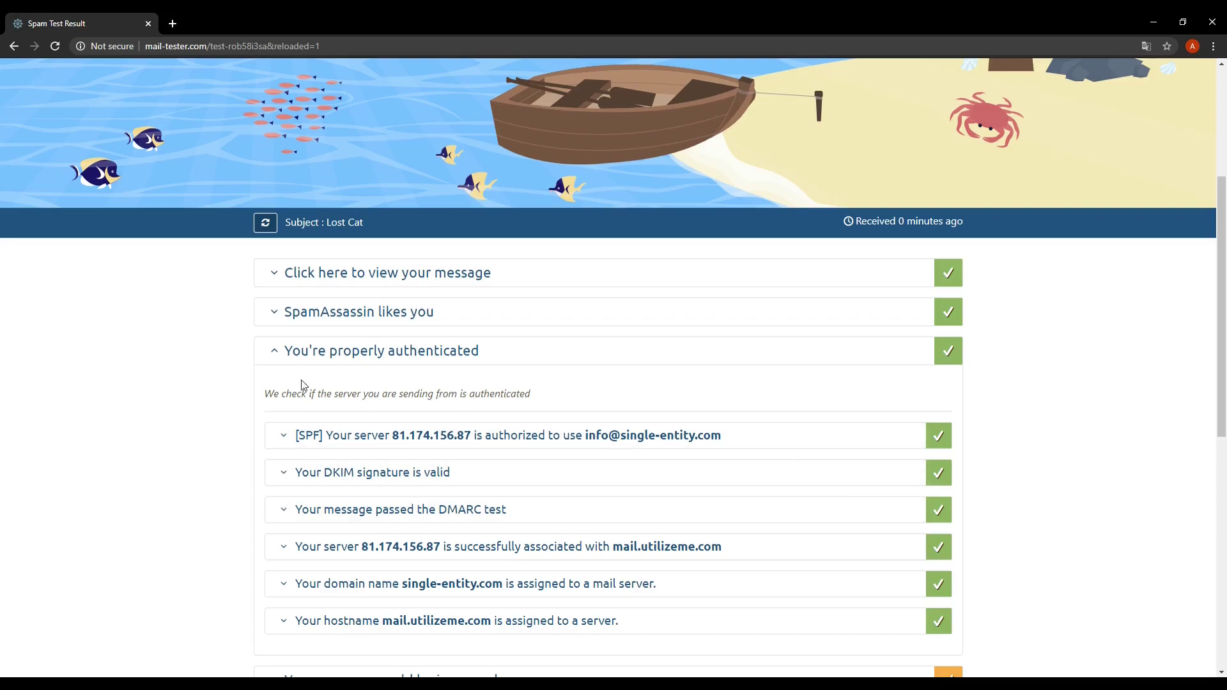
click(280, 362)
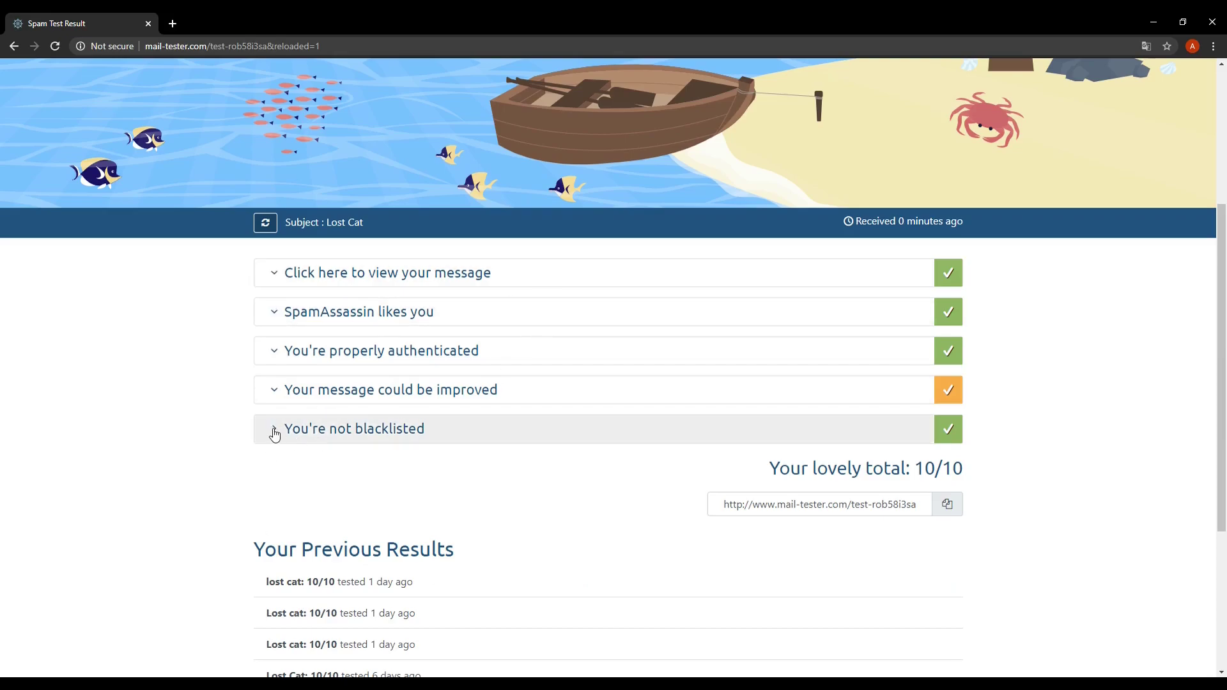
Expand the 'You're not blacklisted' section showing the server on none of the 24 blacklists
click(275, 430)
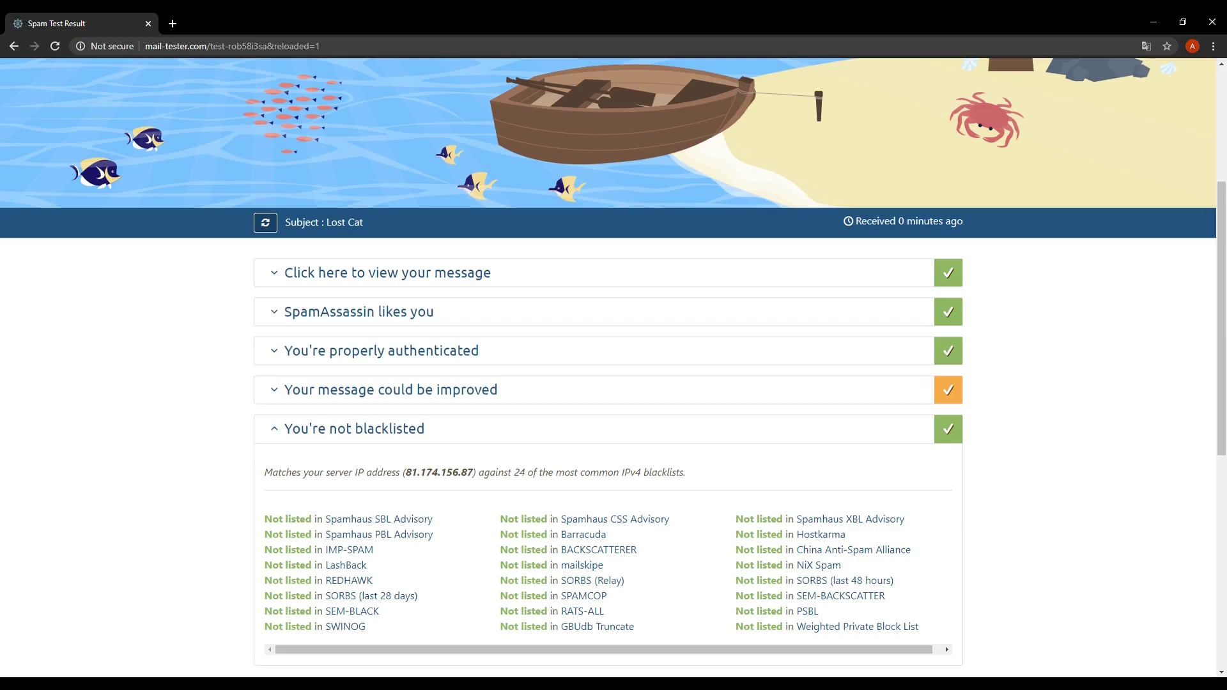
scroll(692, 531, up, 4)
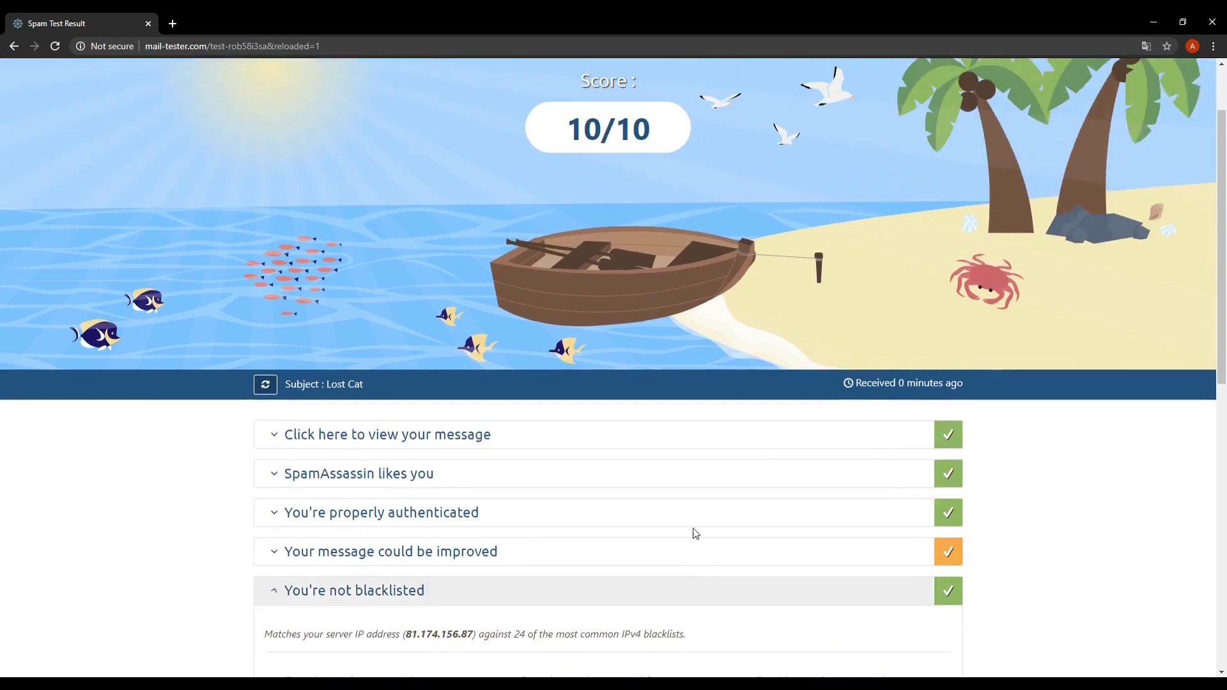